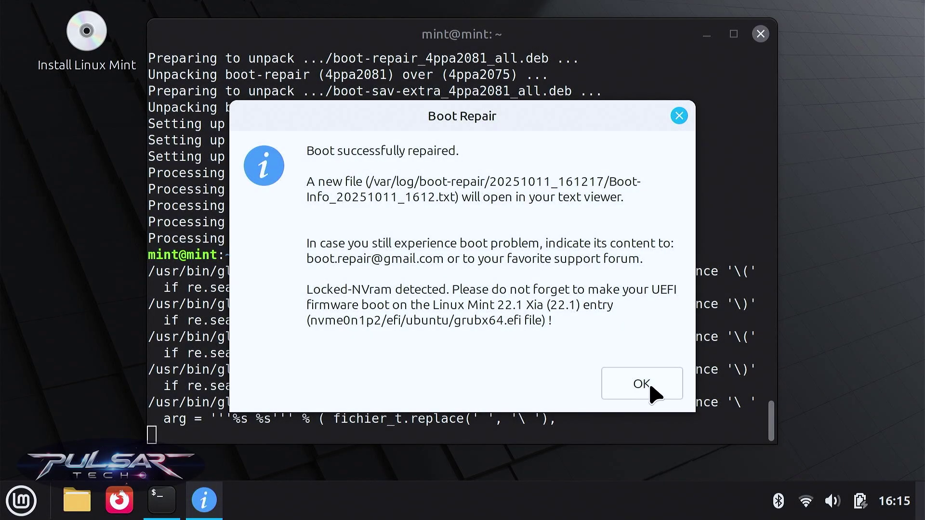
# Dismiss the Boot-Repair 'Boot successfully repaired' message.
pyautogui.click(641, 384)
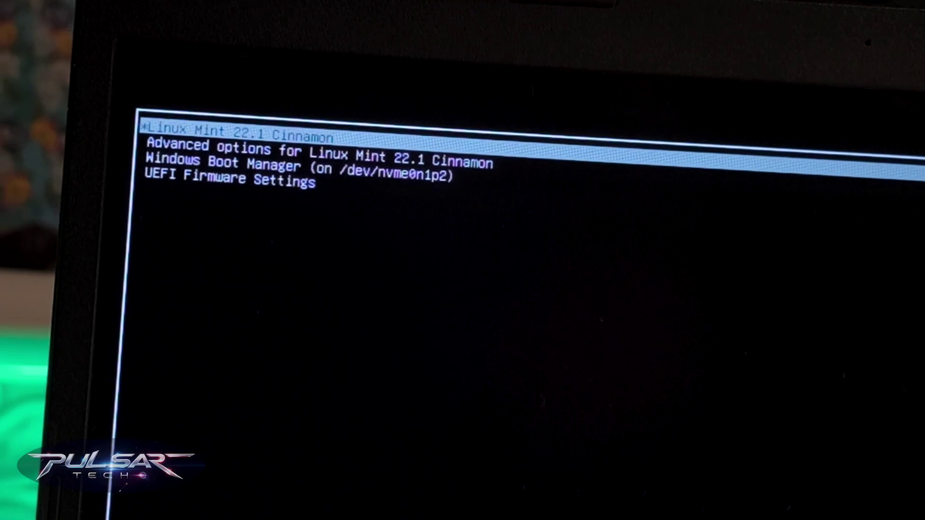
# Browse the GRUB entries toward Windows Boot Manager and return to Linux Mint 22.1 Cinnamon to boot it.
pyautogui.press('Down')
pyautogui.press('Down')
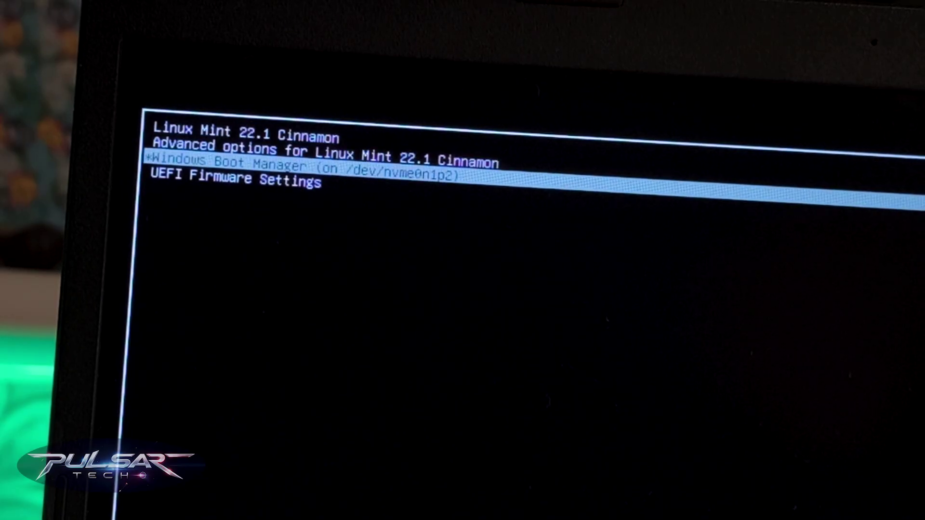
pyautogui.press('Up')
pyautogui.press('Up')
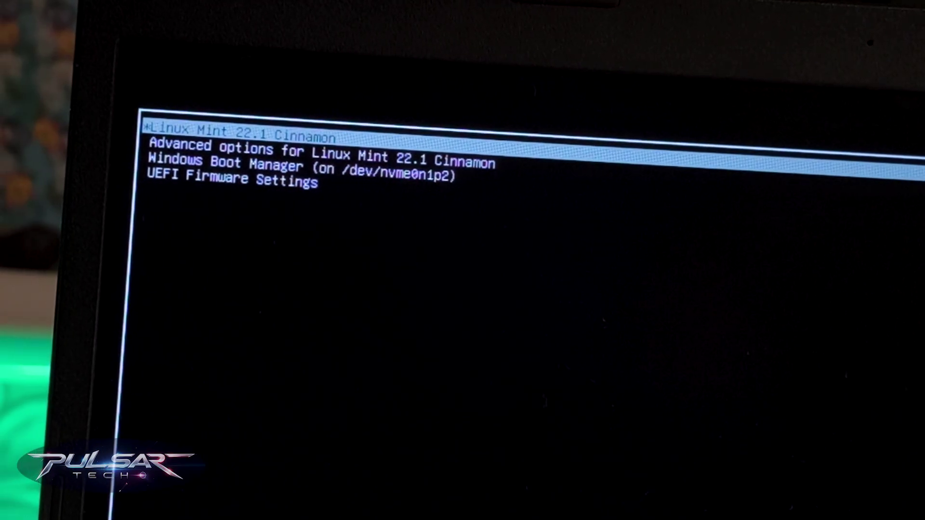
pyautogui.press('Down')
pyautogui.press('Down')
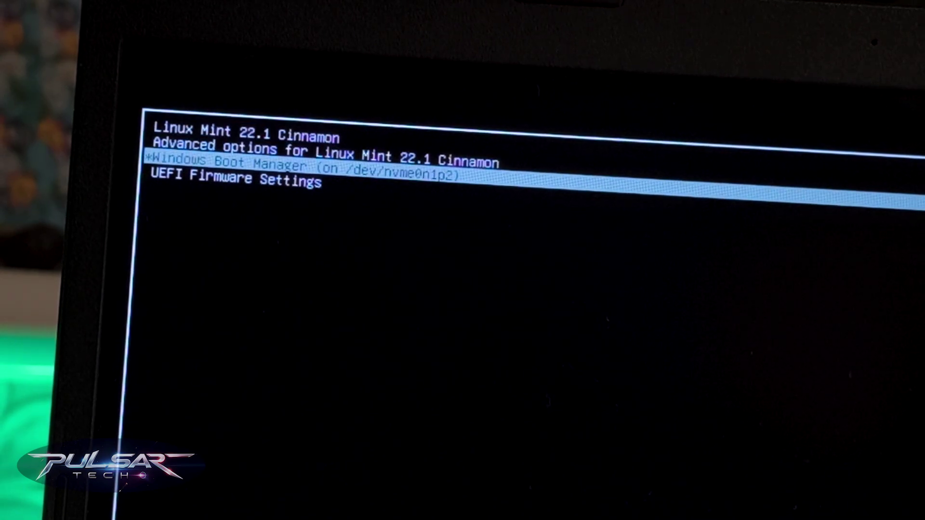
pyautogui.press('Up')
pyautogui.press('Up')
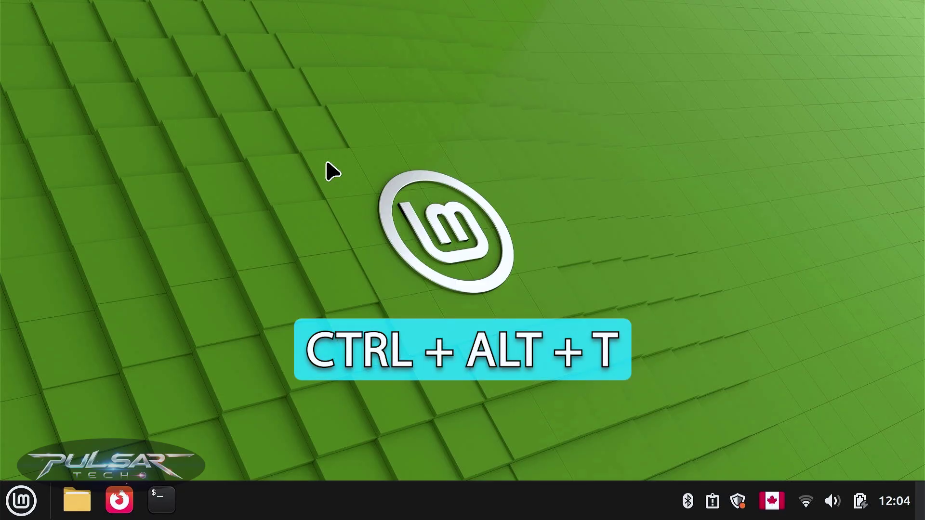
# Run sudo update-grub in a new terminal and supply the administrator password.
pyautogui.hotkey('ctrl', 'alt', 't')
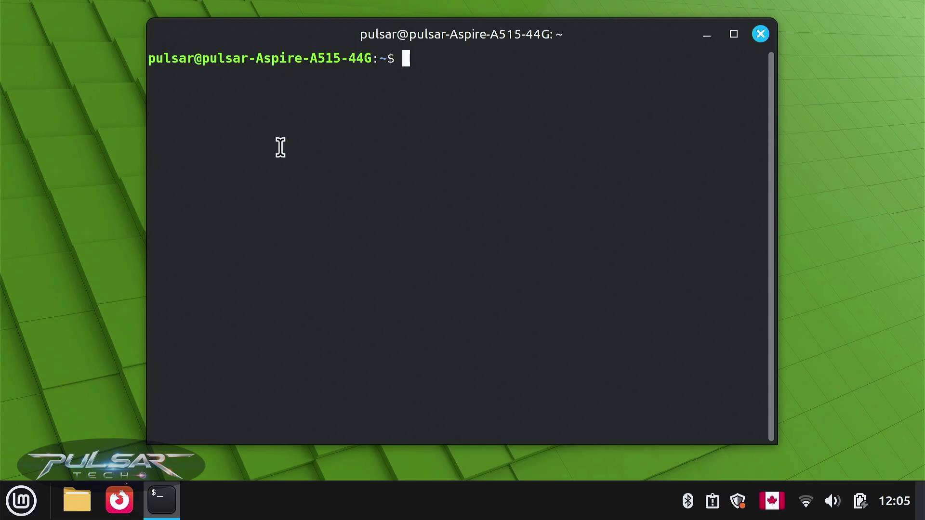
pyautogui.write('sudo updat')
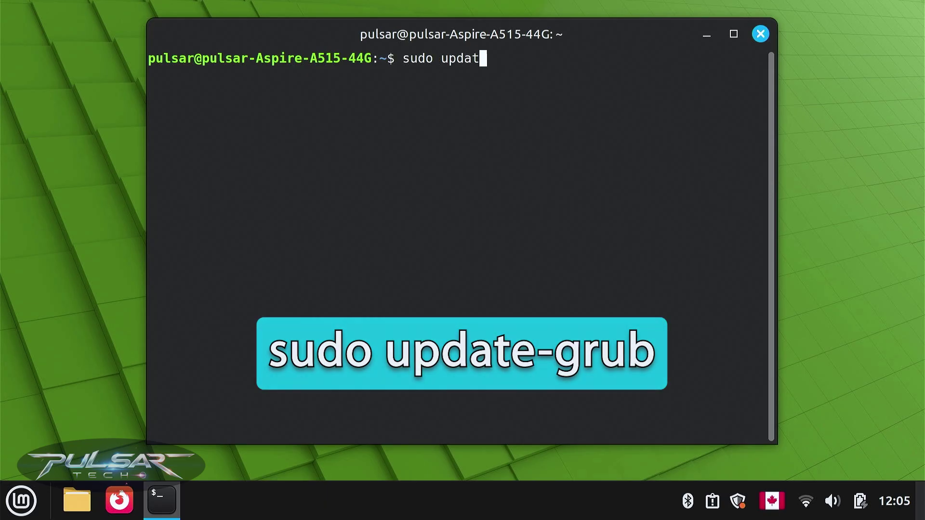
pyautogui.write('e-grub')
pyautogui.press('Return')
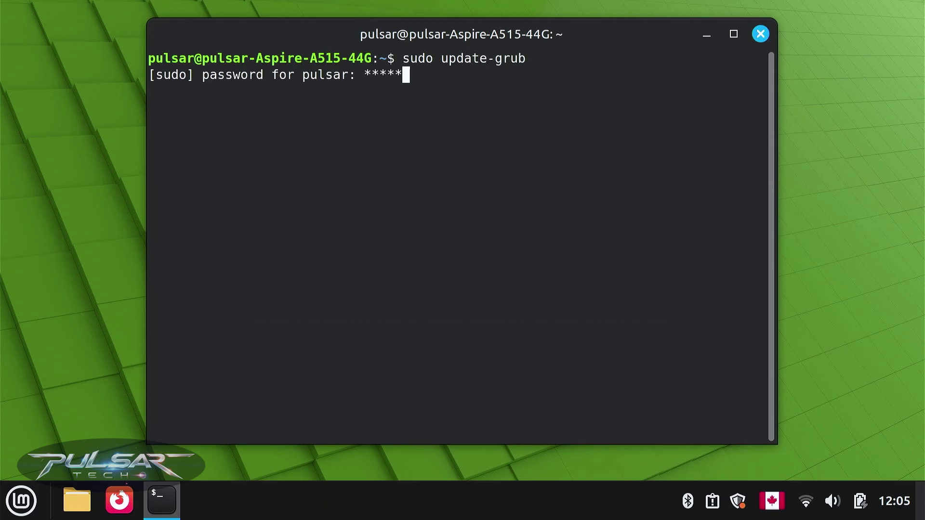
pyautogui.press('Return')
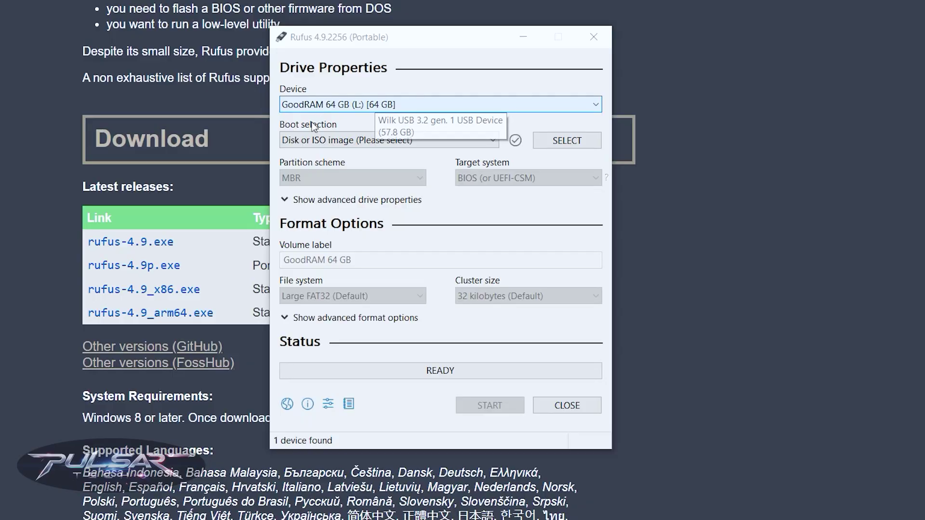
# Load linuxmint-22.2-cinnamon-64bit.iso from Downloads as Rufus's boot image.
pyautogui.click(566, 140)
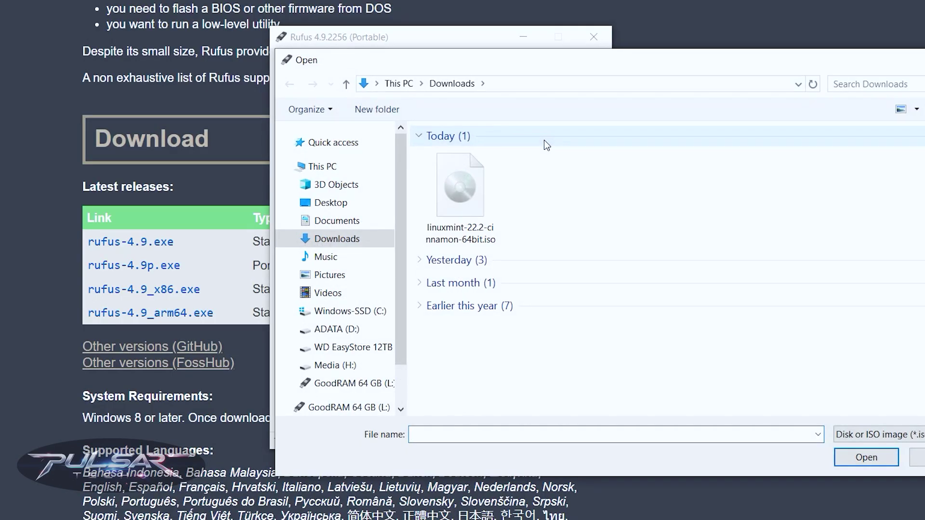
pyautogui.click(460, 195)
pyautogui.click(856, 459)
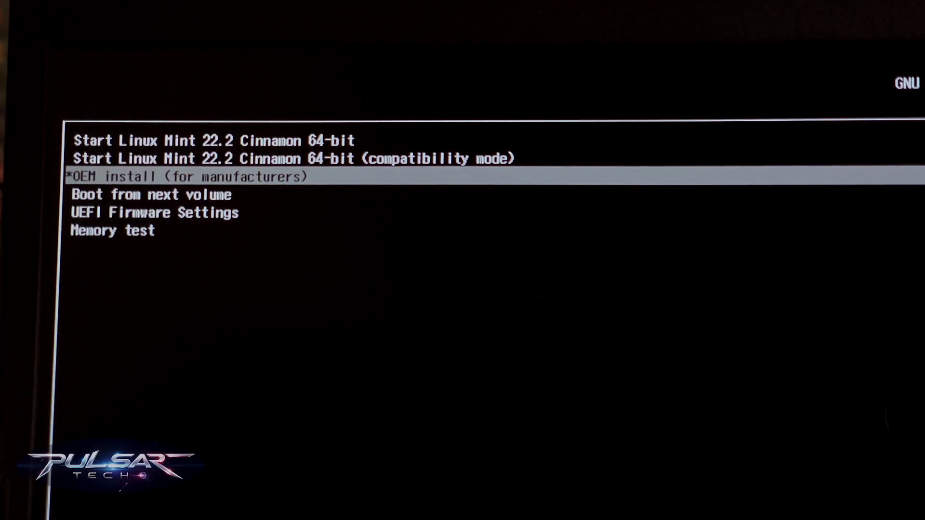
# Select the 'Start Linux Mint 22.2 Cinnamon 64-bit' live entry.
pyautogui.press('Up')
pyautogui.press('Up')
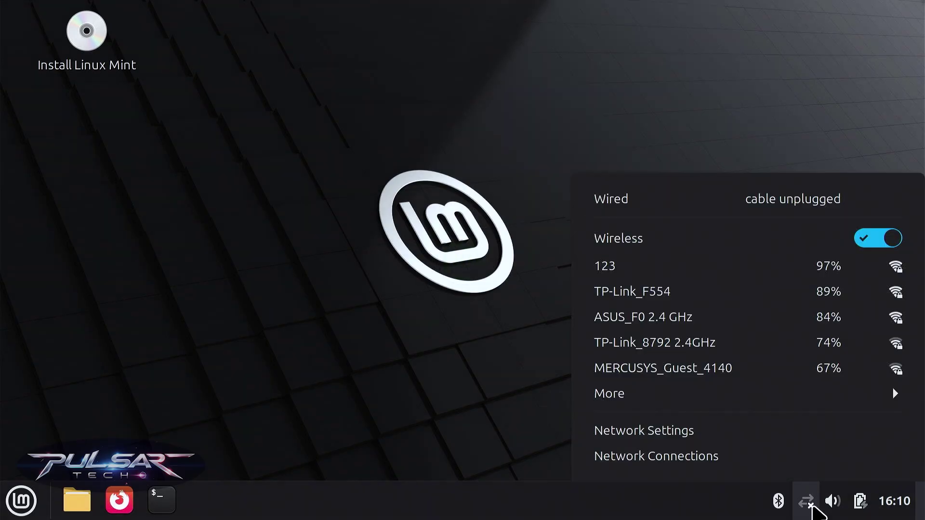
# Connect to the ASUS_F0 2.4 GHz wireless network using its password.
pyautogui.click(696, 317)
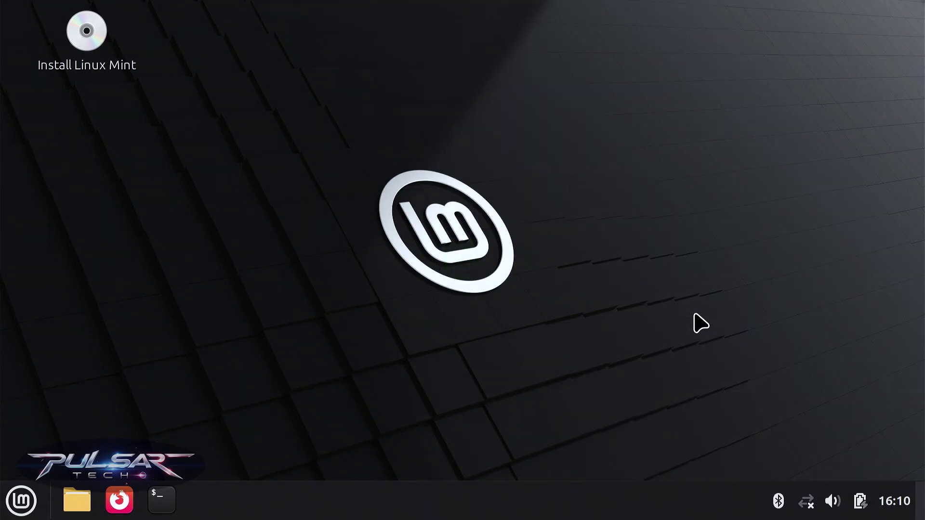
pyautogui.write('************')
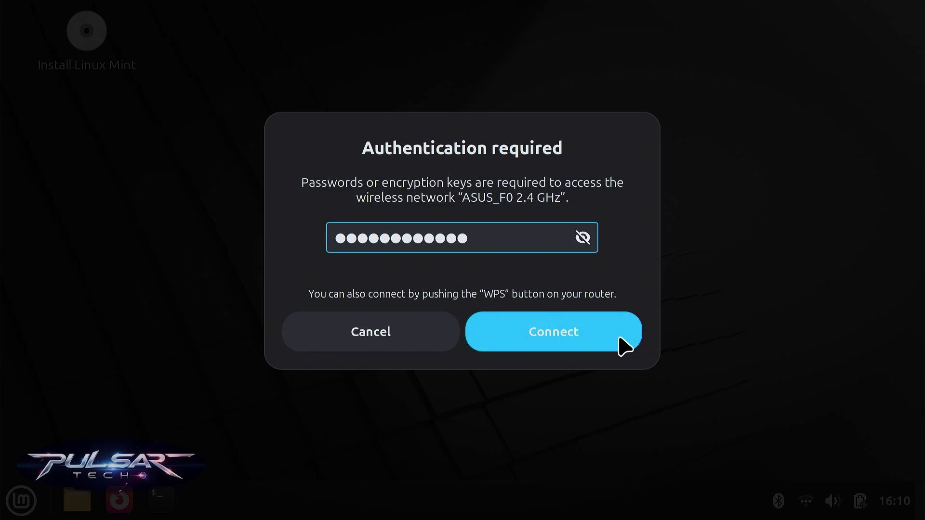
pyautogui.click(619, 345)
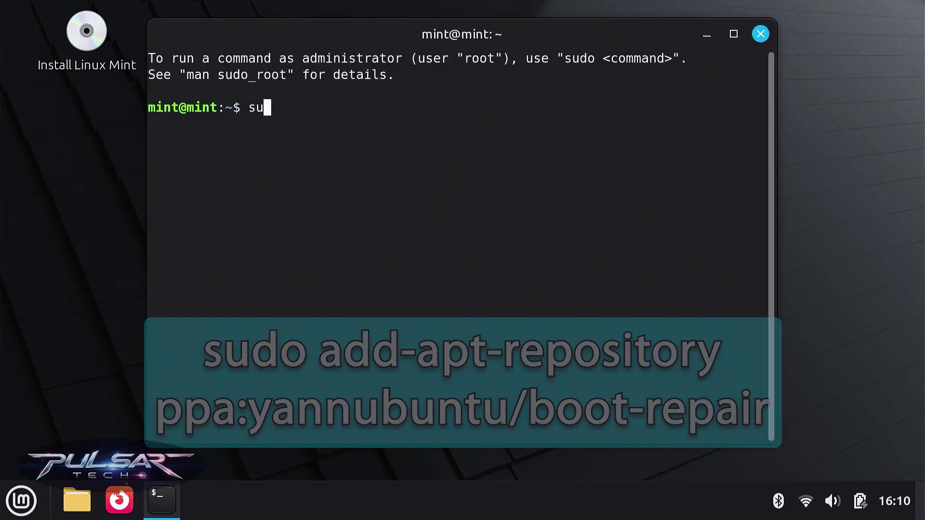
# Add the boot-repair PPA and refresh package lists with sudo apt update.
pyautogui.write('do add-apt-repository ppa:yannubuntu/boot-repair')
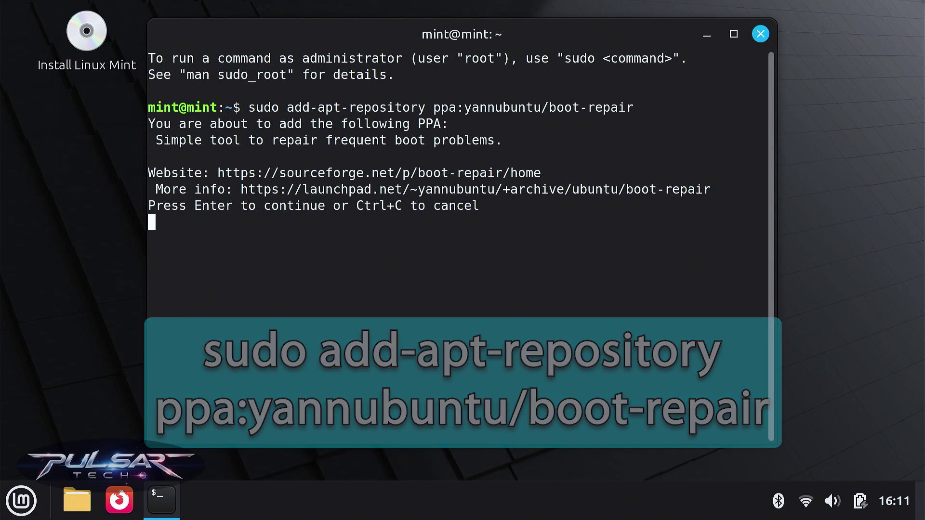
pyautogui.press('Return')
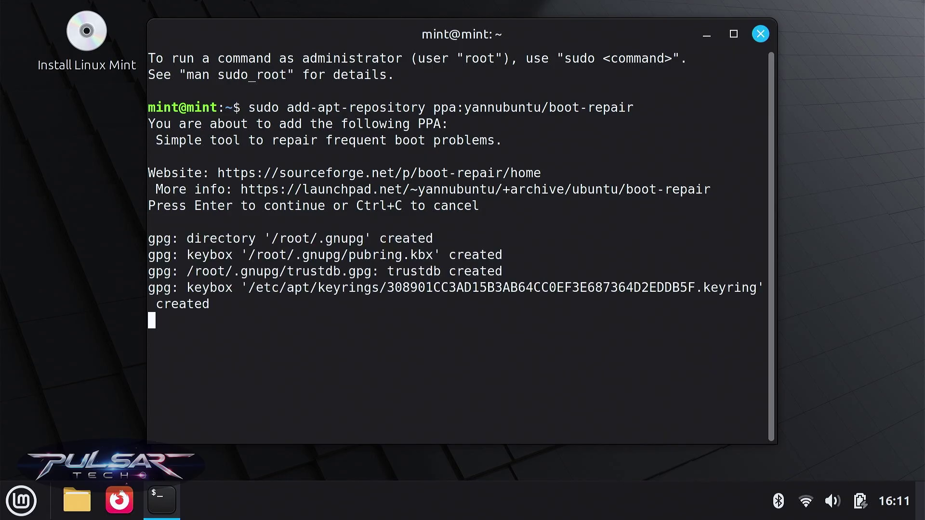
pyautogui.write('sudo apt update')
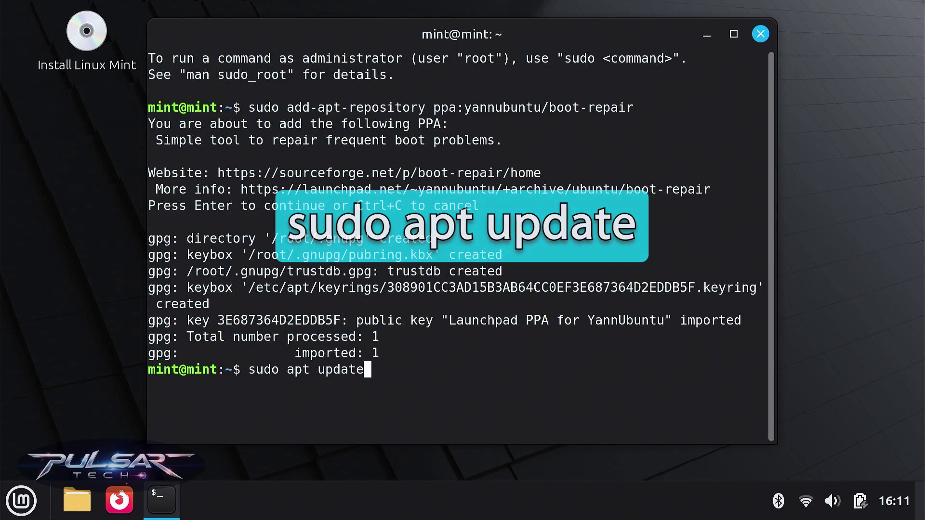
pyautogui.press('Return')
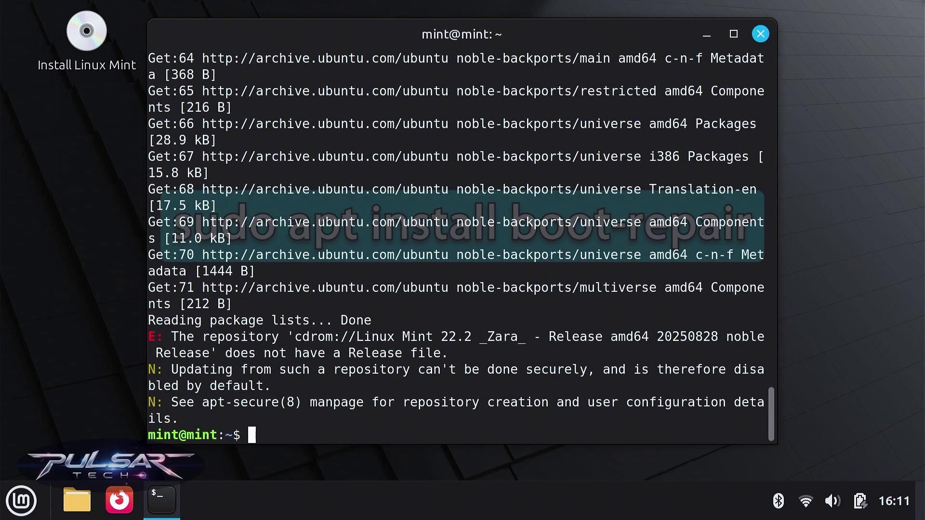
# Install the boot-repair package, confirming with y, then launch boot-repair.
pyautogui.write('sudo apt install')
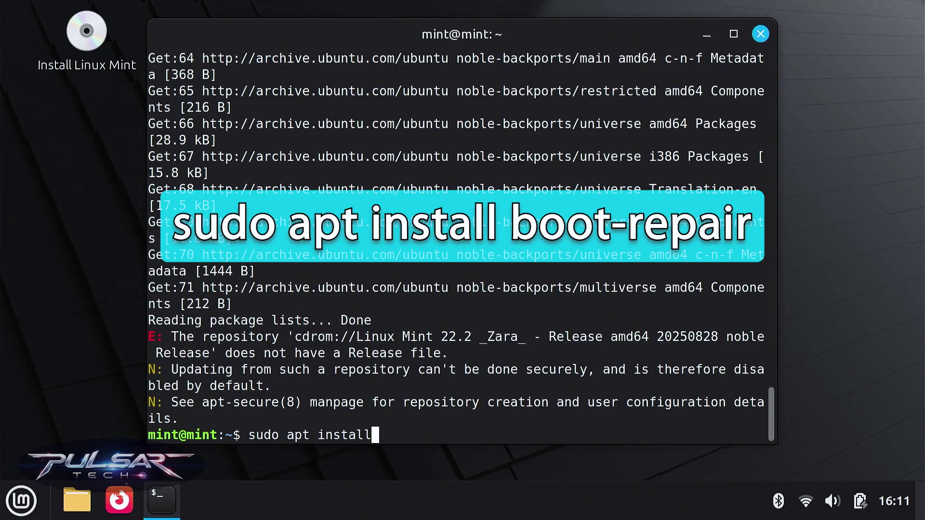
pyautogui.write(' boot-repair')
pyautogui.press('Return')
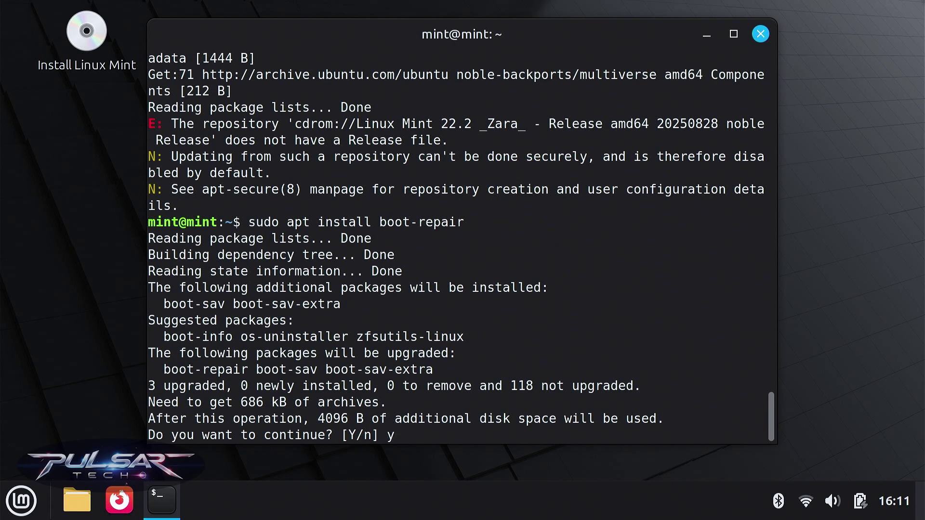
pyautogui.write('y')
pyautogui.press('Return')
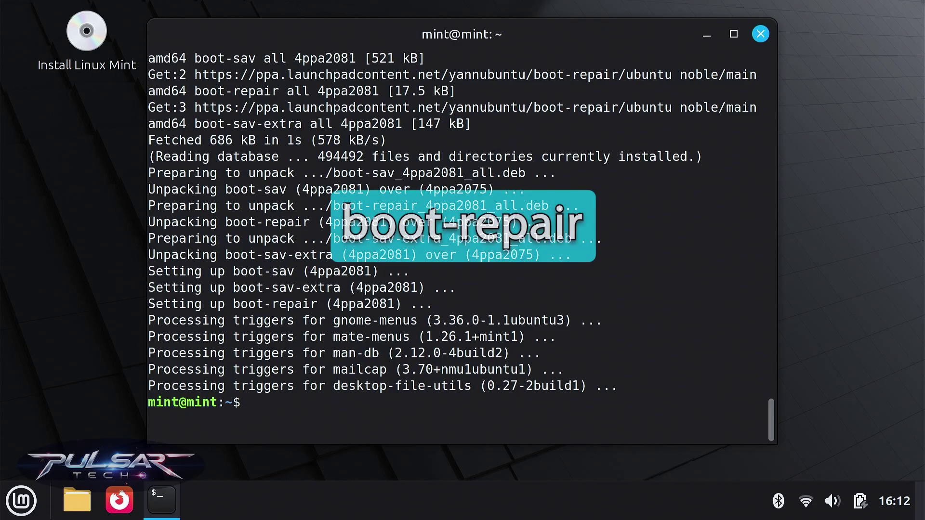
pyautogui.write('boot-repai')
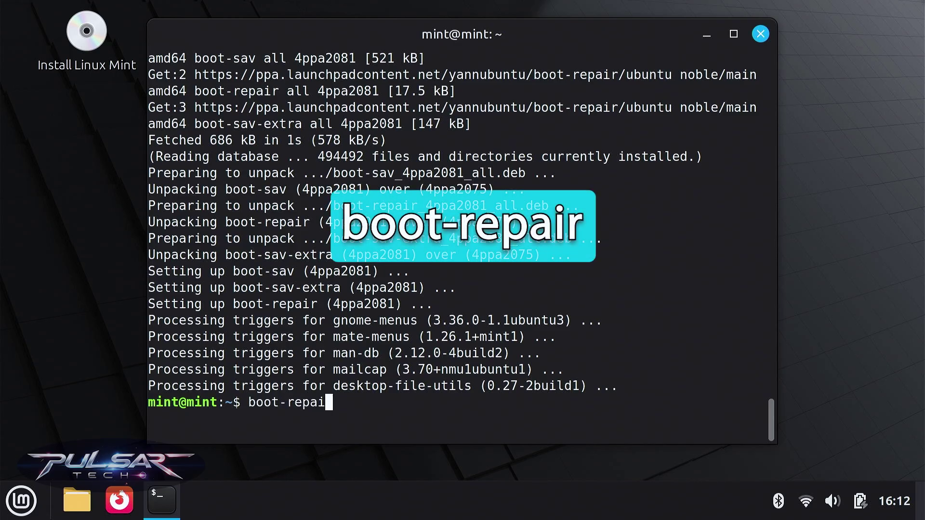
pyautogui.write('r')
pyautogui.press('Return')
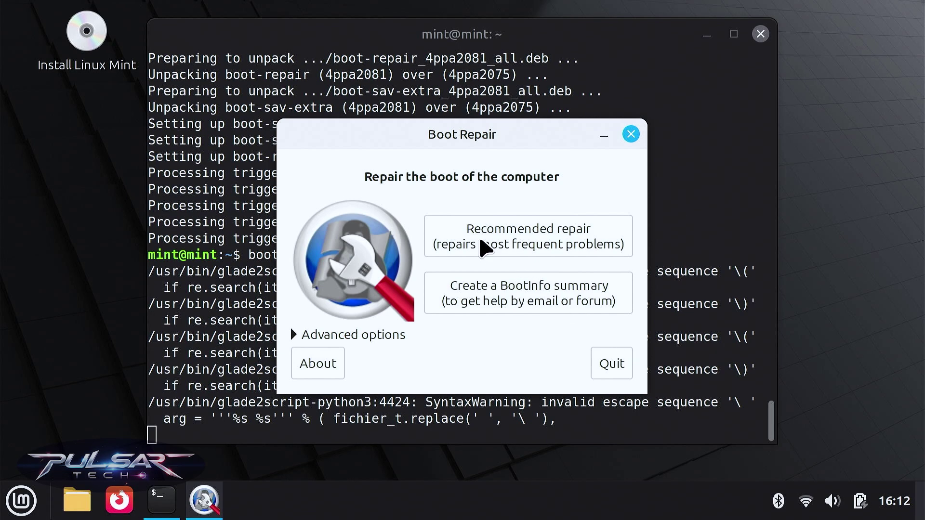
# Run Recommended repair, decline the pastebin upload, and acknowledge the success message.
pyautogui.click(506, 249)
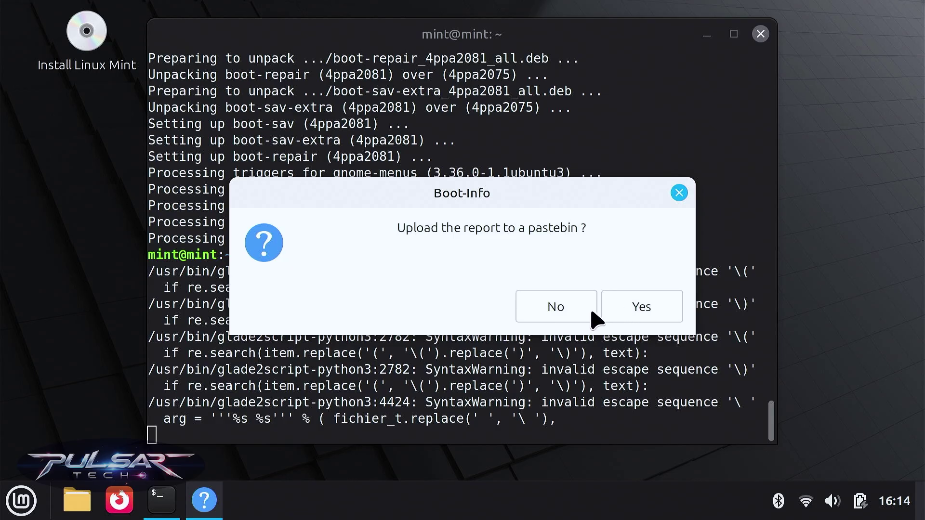
pyautogui.click(567, 309)
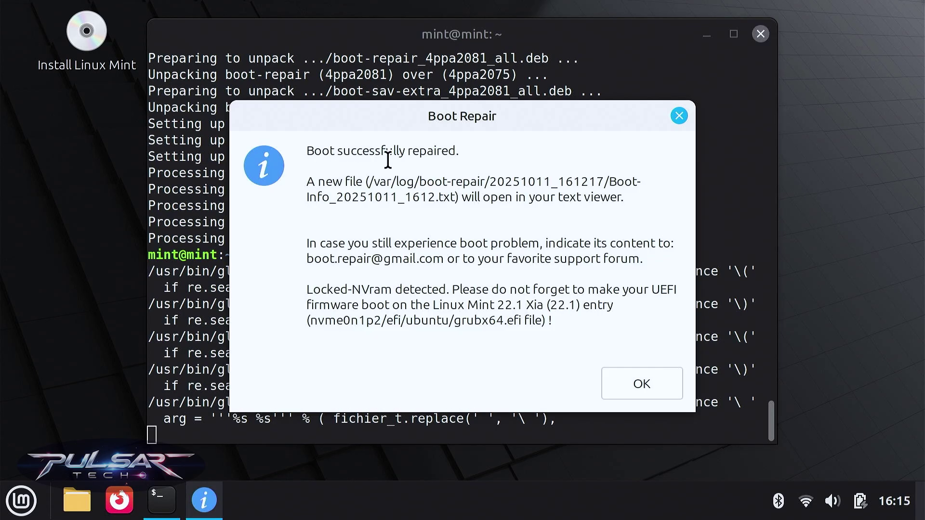
pyautogui.click(642, 385)
# Close the terminal, scroll through the Boot-Info report in Xed, then close it.
pyautogui.click(760, 35)
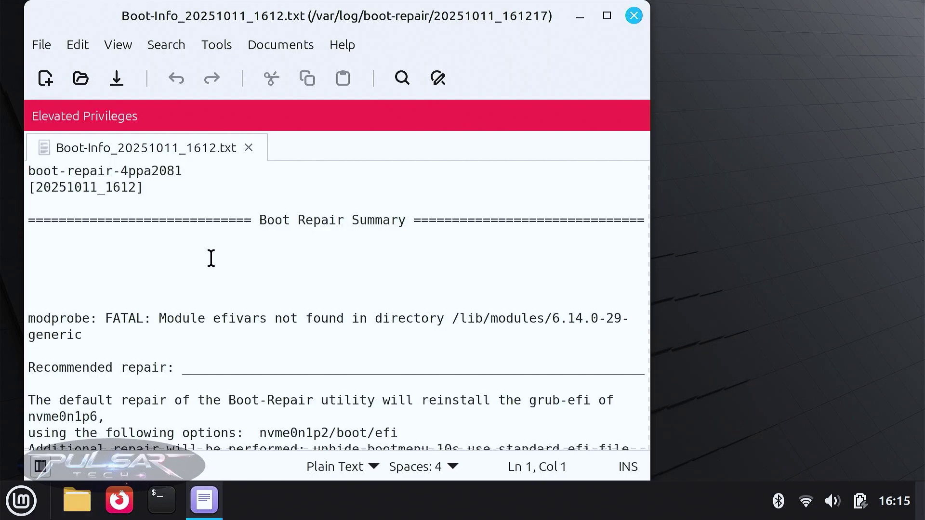
pyautogui.scroll(-4, 211, 259)
pyautogui.scroll(-15, 211, 258)
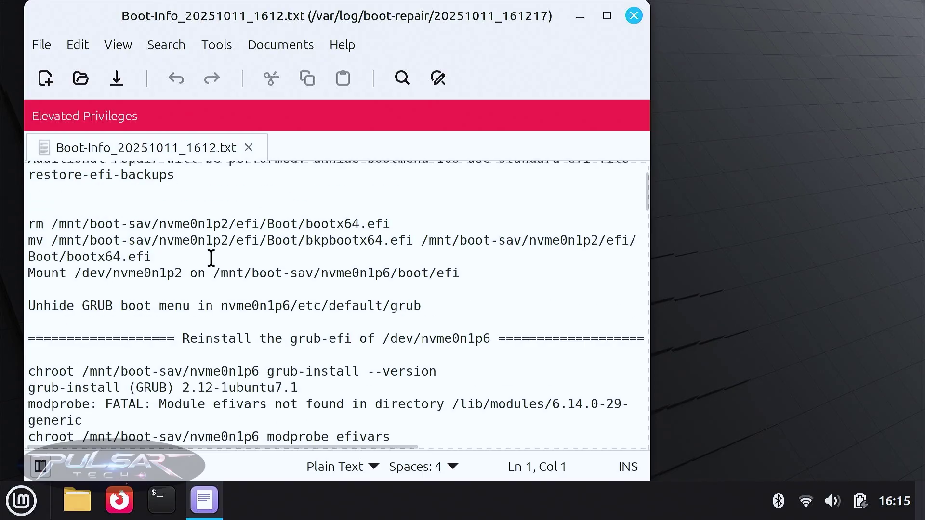
pyautogui.scroll(-9, 211, 258)
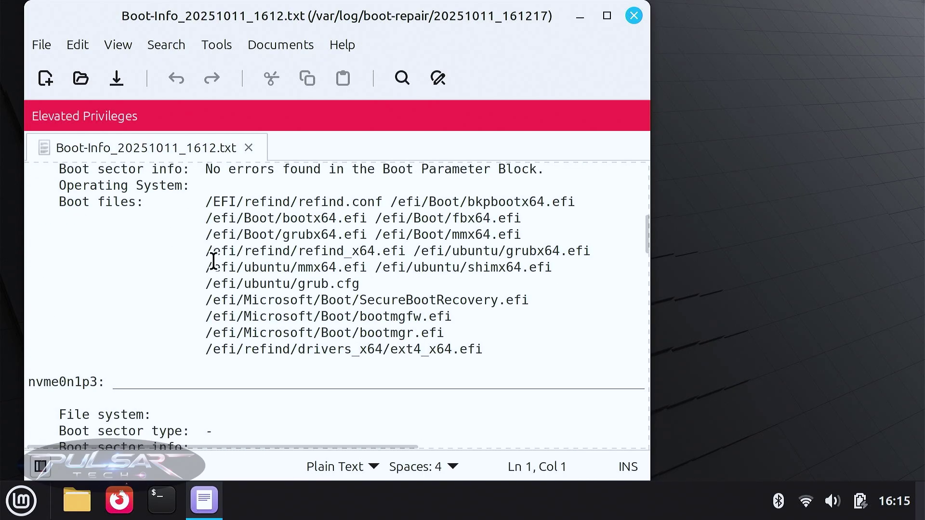
pyautogui.click(636, 17)
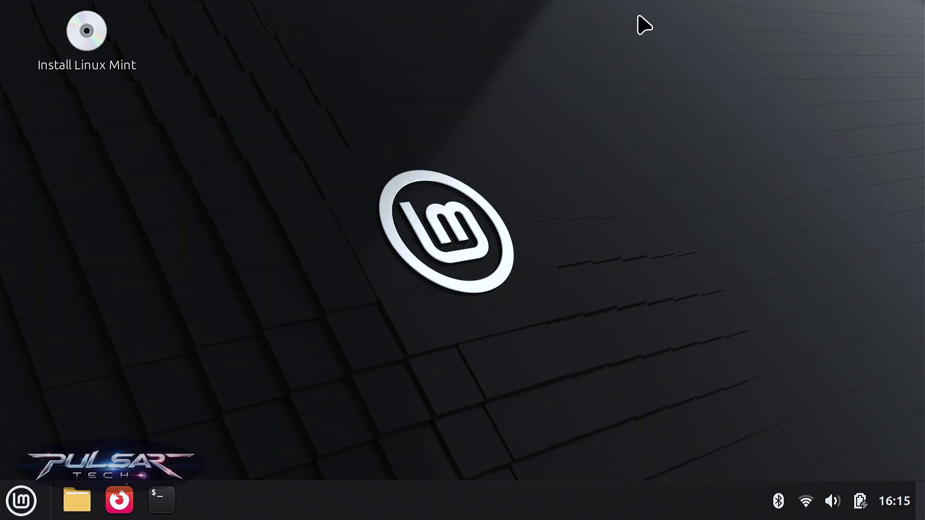
# Shut down the live session from the Mint menu's power options.
pyautogui.click(20, 501)
pyautogui.click(36, 449)
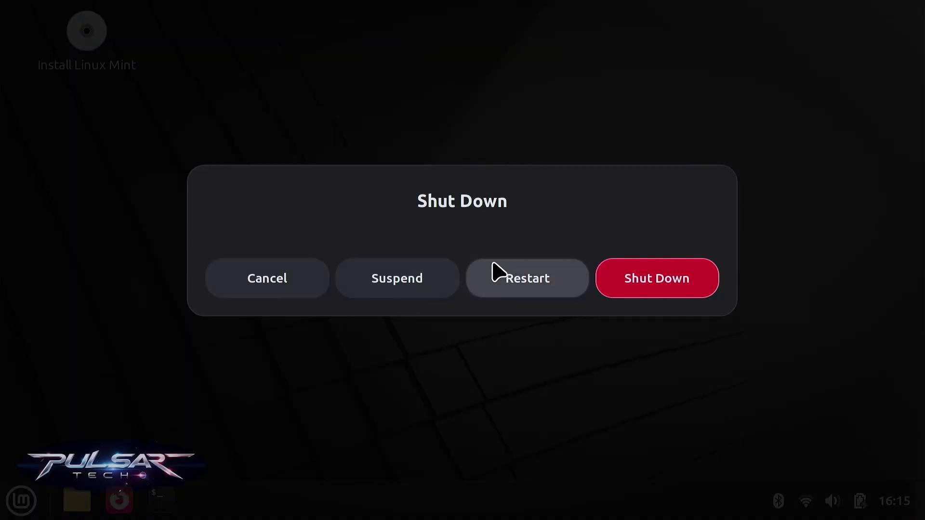
pyautogui.click(612, 282)
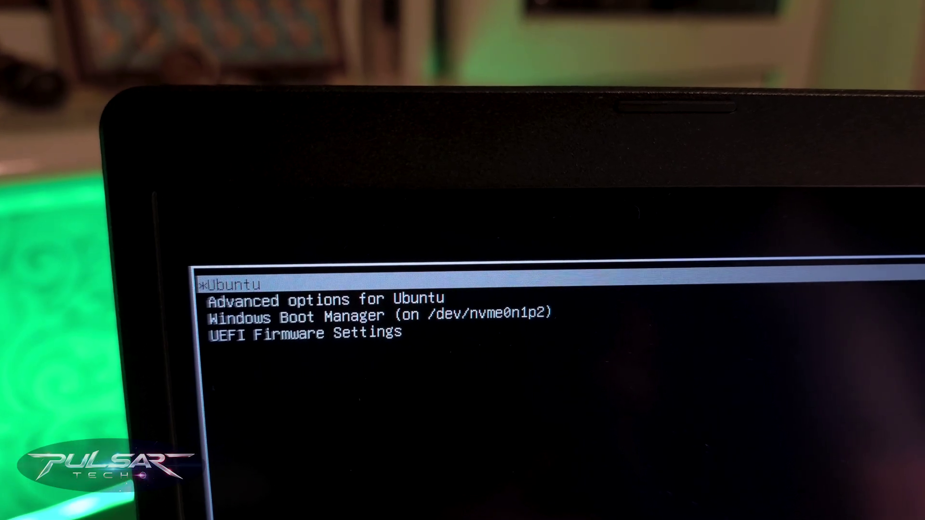
# Browse down to Windows Boot Manager, then return to Ubuntu and boot it.
pyautogui.press('Down')
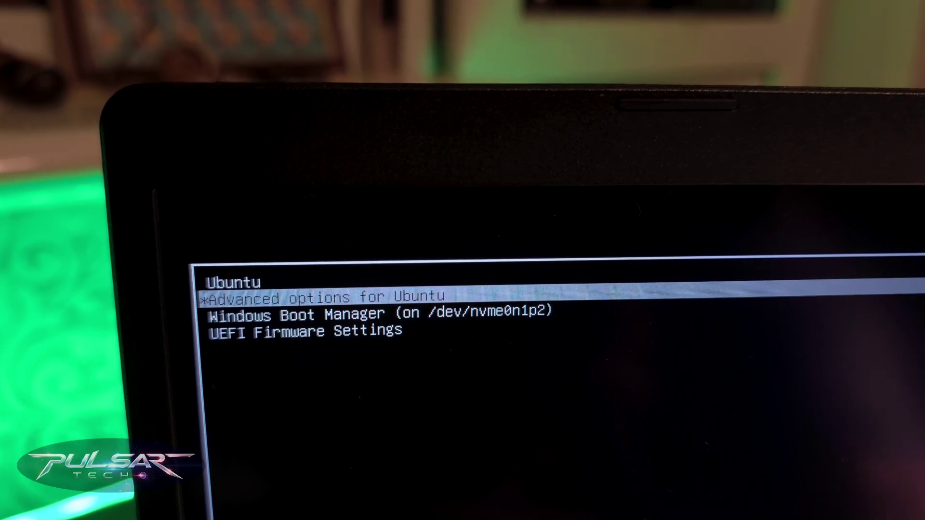
pyautogui.press('Down')
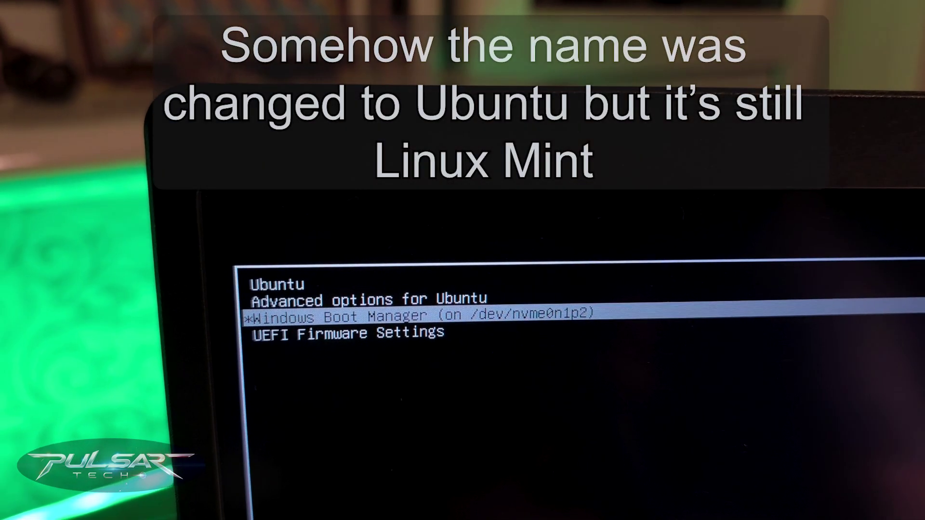
pyautogui.press('Up')
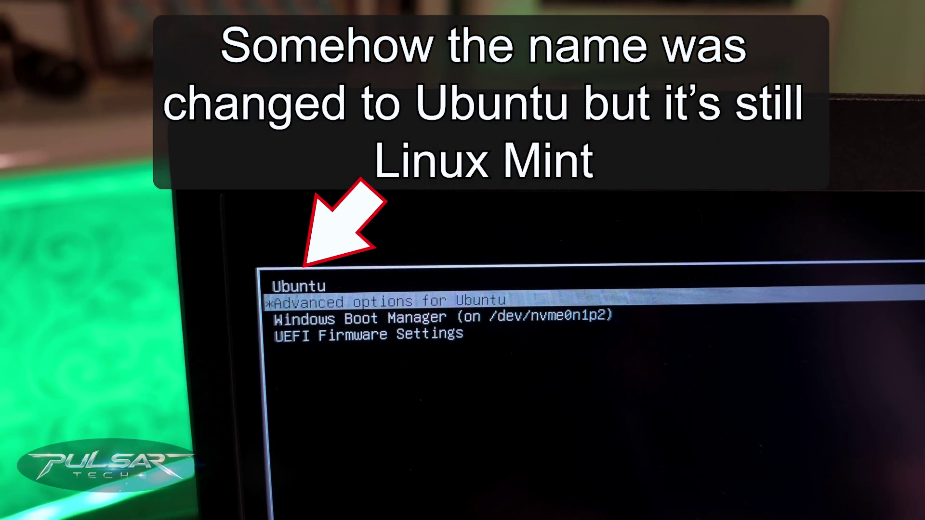
pyautogui.press('Up')
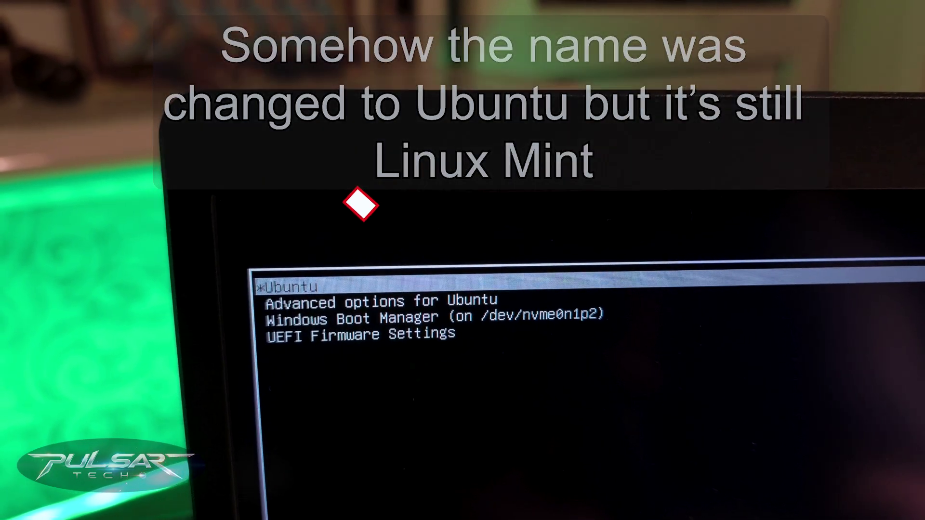
pyautogui.press('Return')
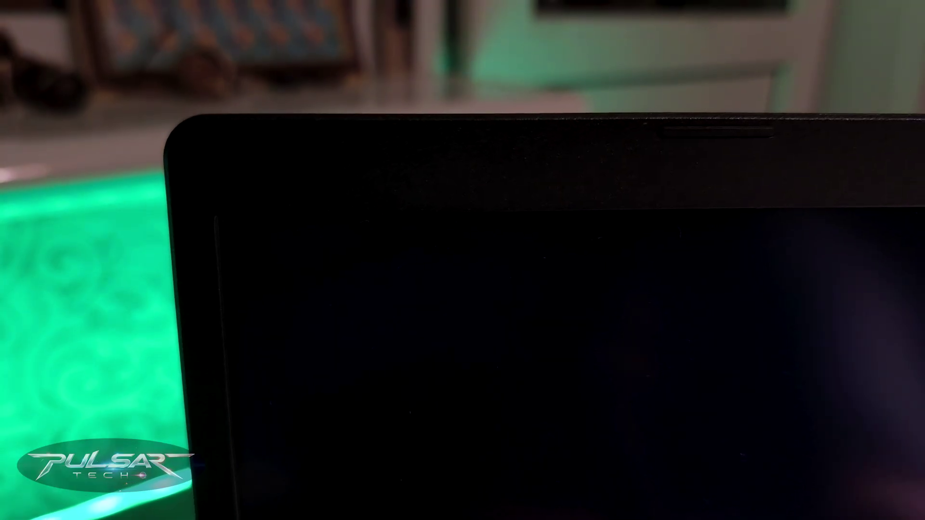